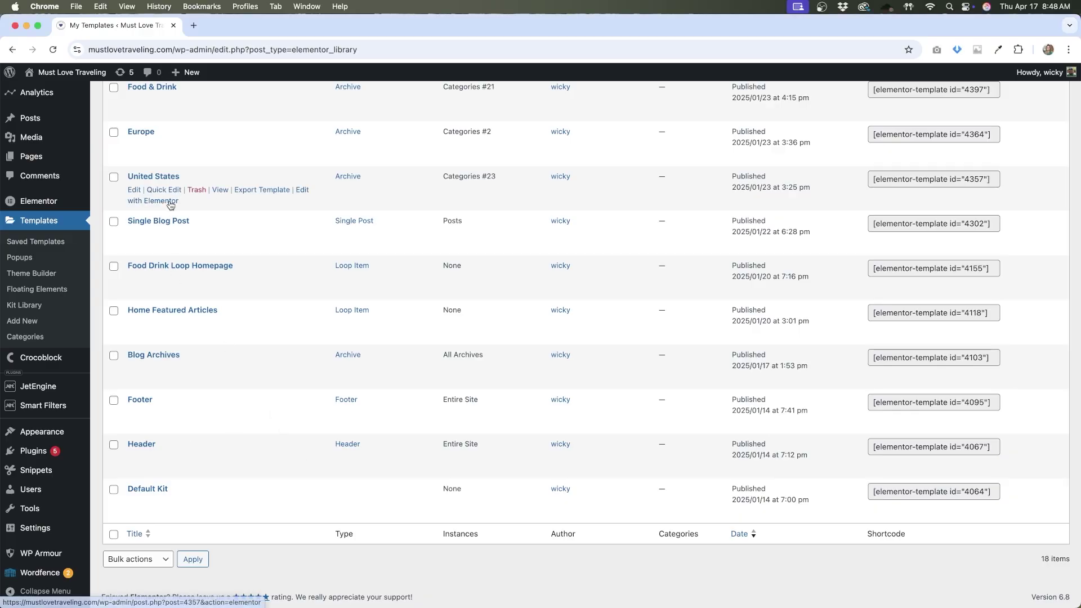
Open the United States archive template in Elementor and bring up the settings of its Loop Grid
click(170, 202)
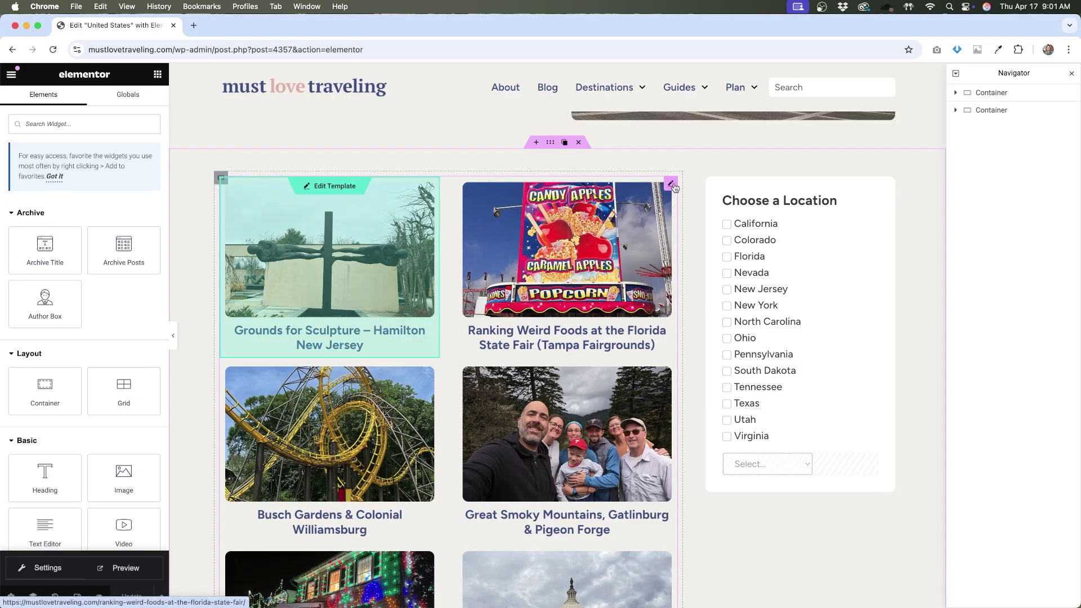
click(671, 183)
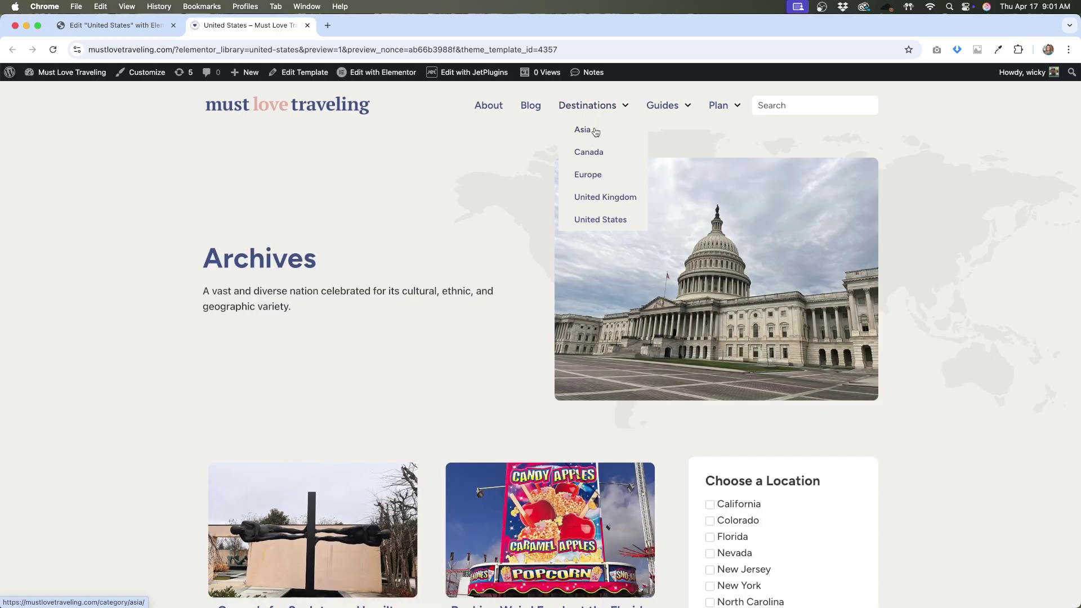
View the Asia destination archive and its One-of-a-Kind Activities Tokyo post on the live site, then return to the archive
click(589, 132)
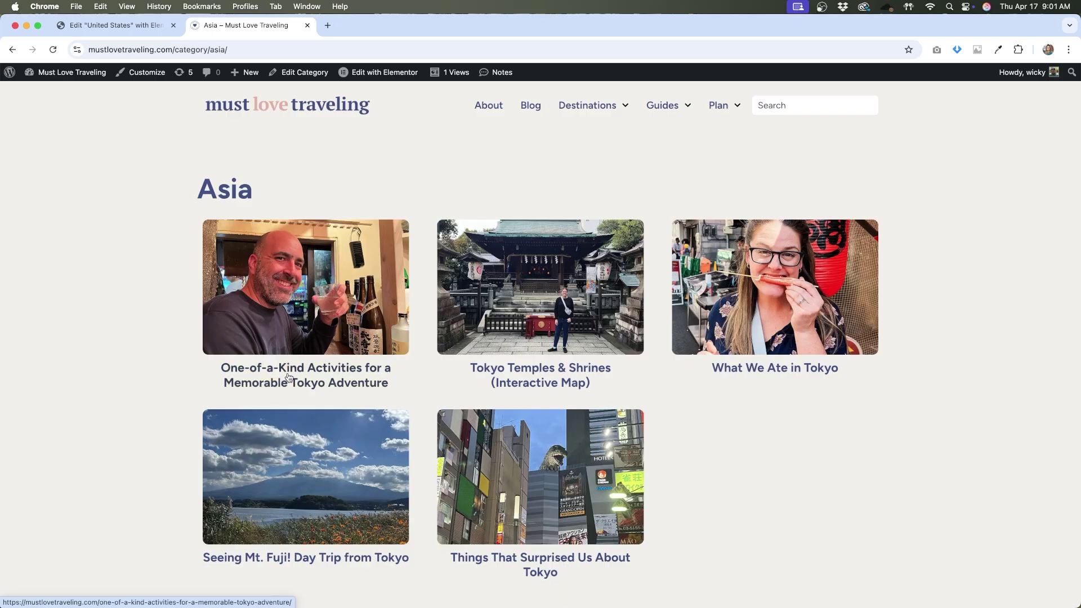
click(305, 297)
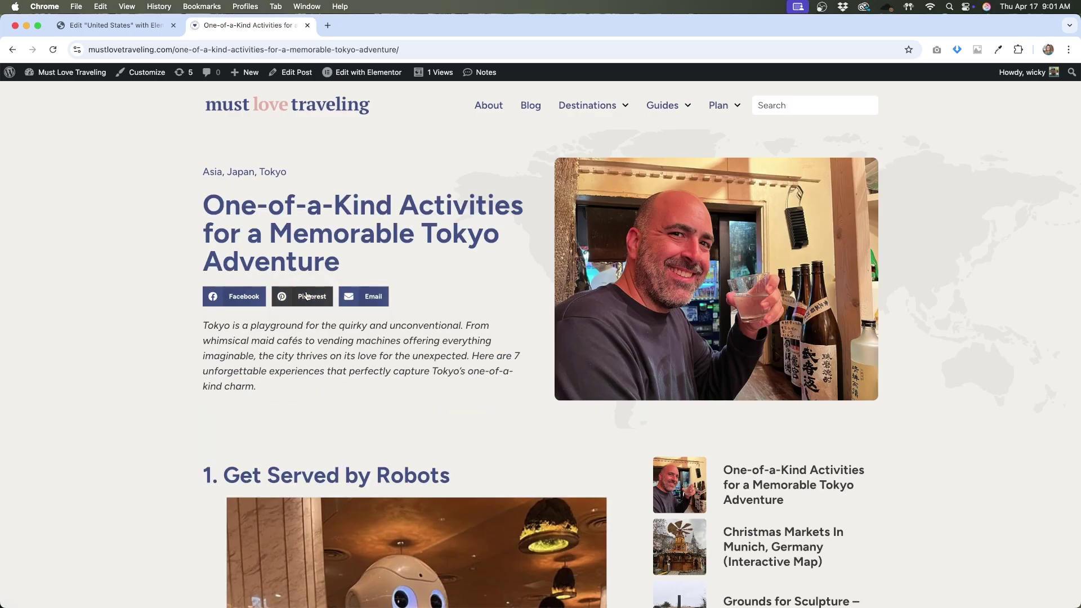
click(12, 50)
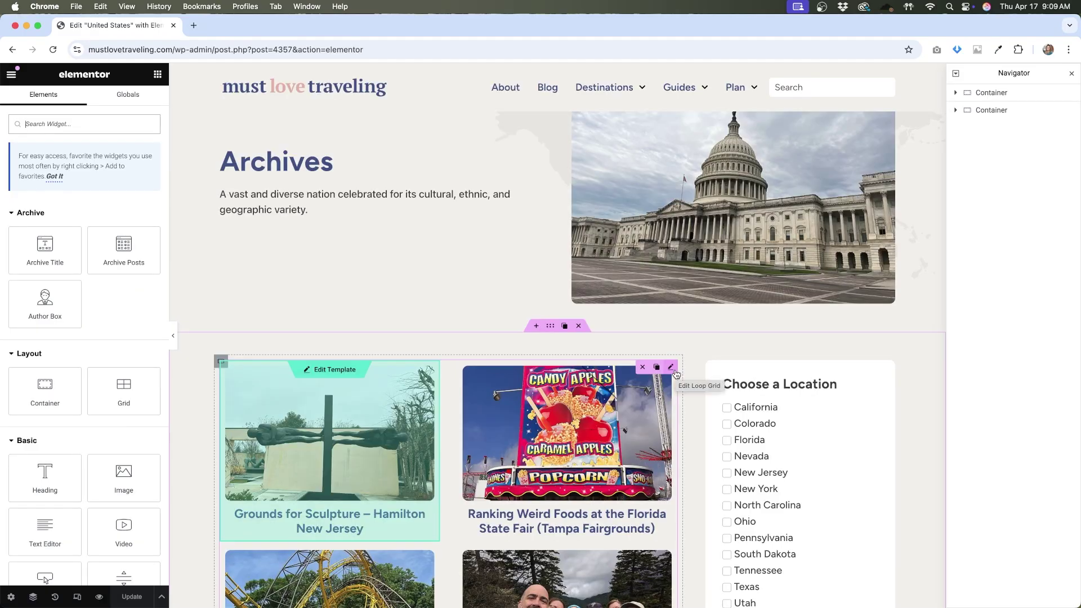
Open the Loop Grid's settings in the United States template and expand its Query options
click(672, 369)
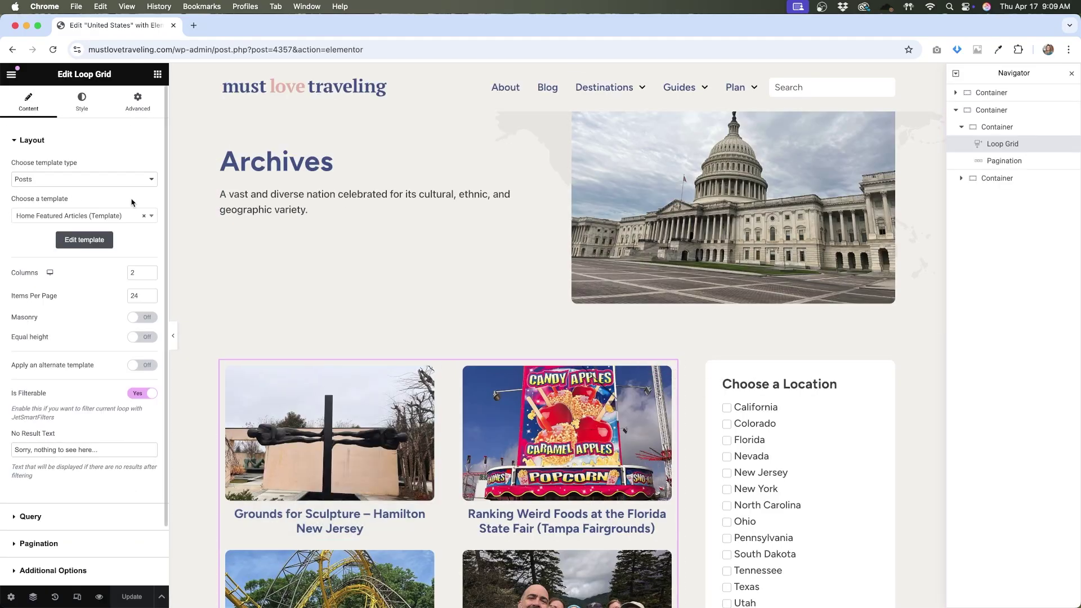
click(47, 523)
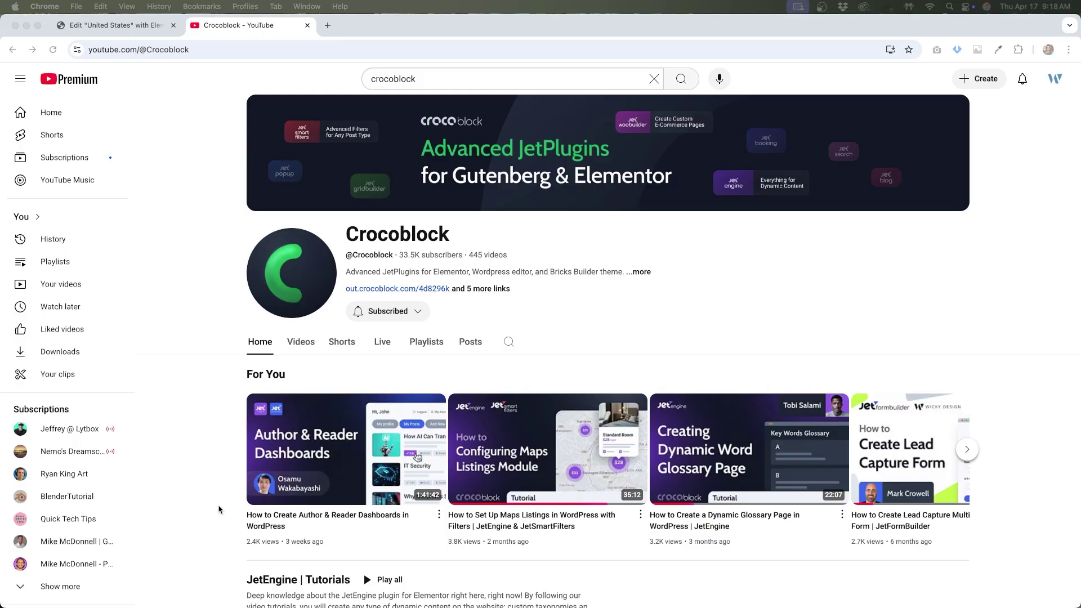
Browse the JetEngine tutorials on Crocoblock's YouTube channel
scroll(219, 510, down, 5)
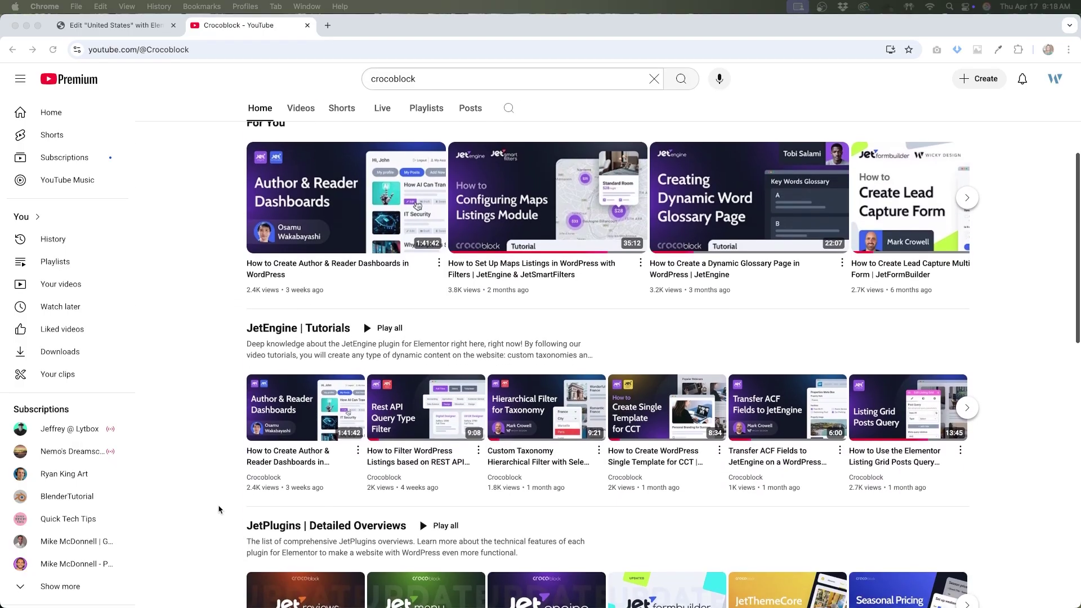
scroll(219, 509, down, 2)
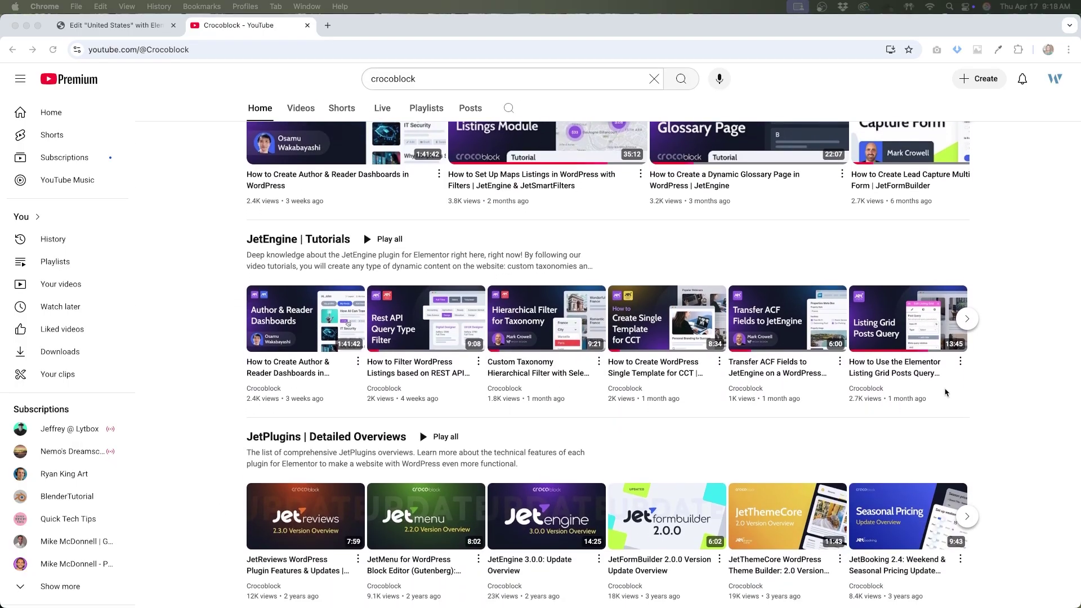
click(970, 326)
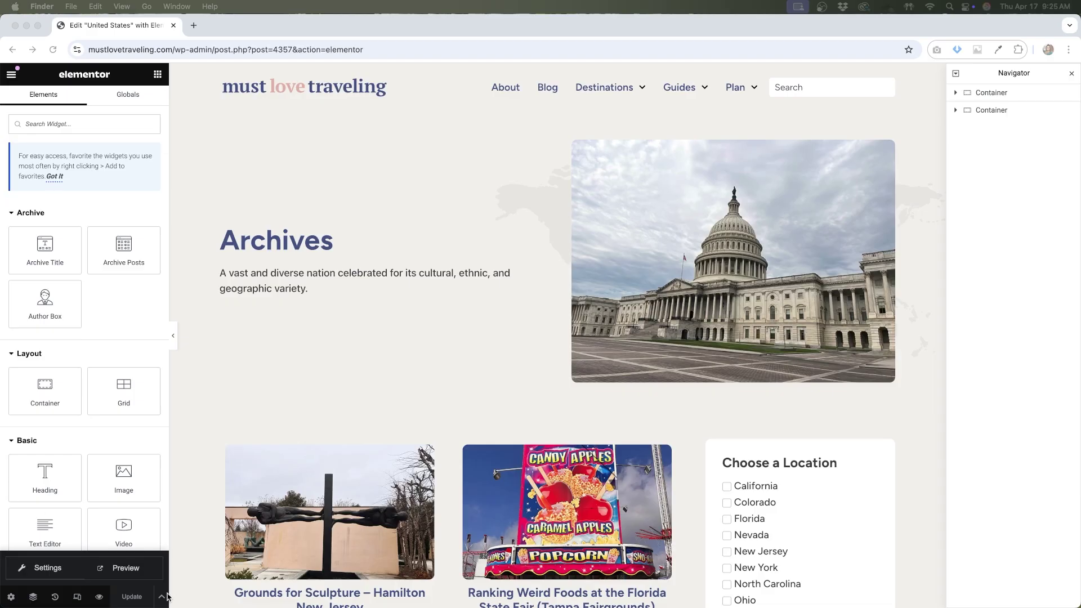
Add a display condition to the United States template that includes Categories, searching for the category United States
click(162, 601)
click(161, 602)
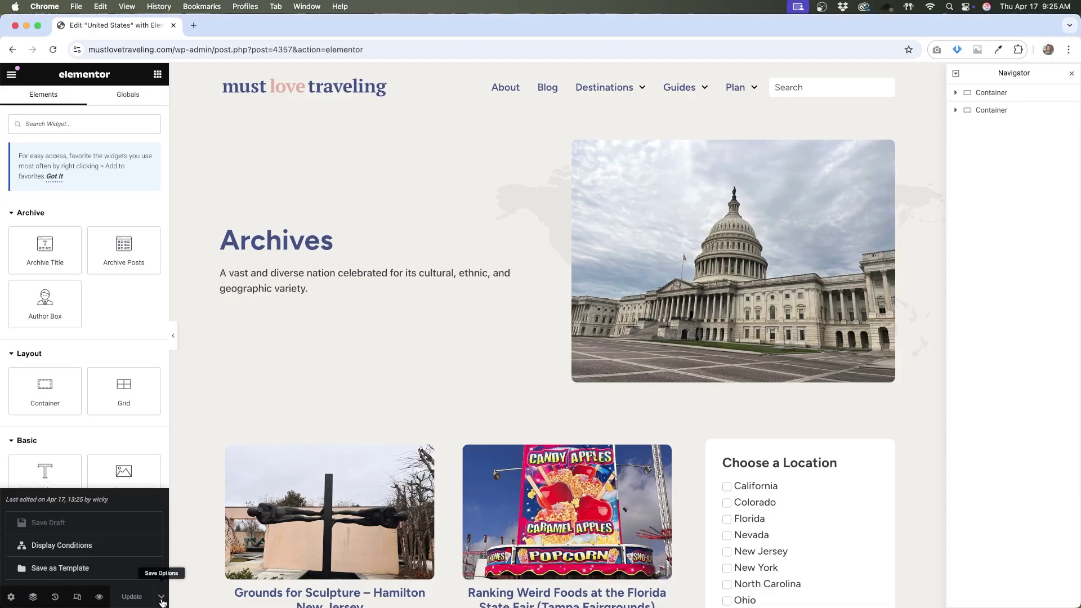
click(115, 547)
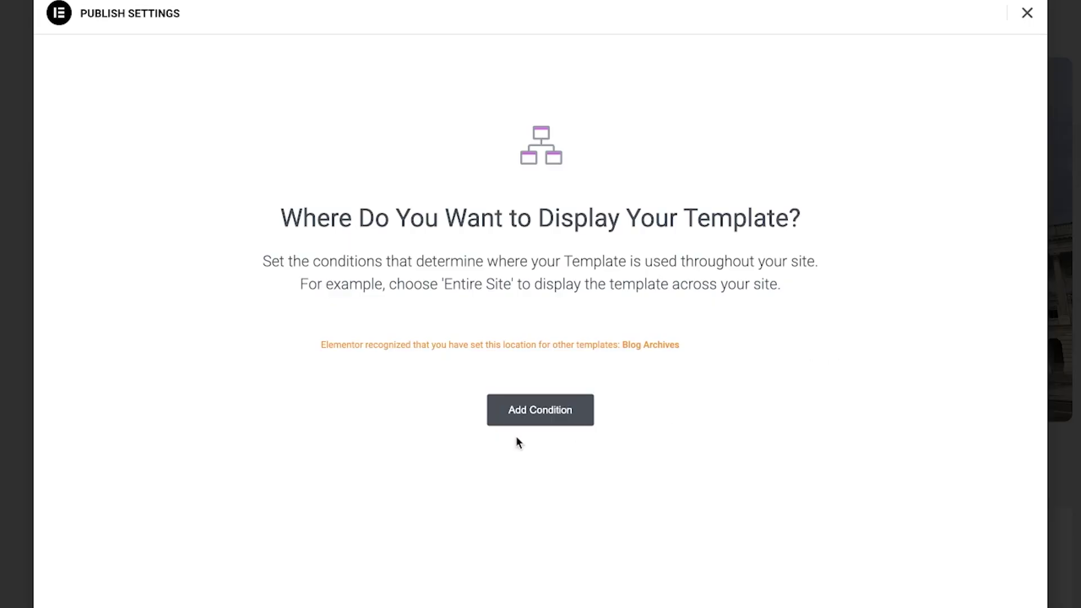
click(522, 415)
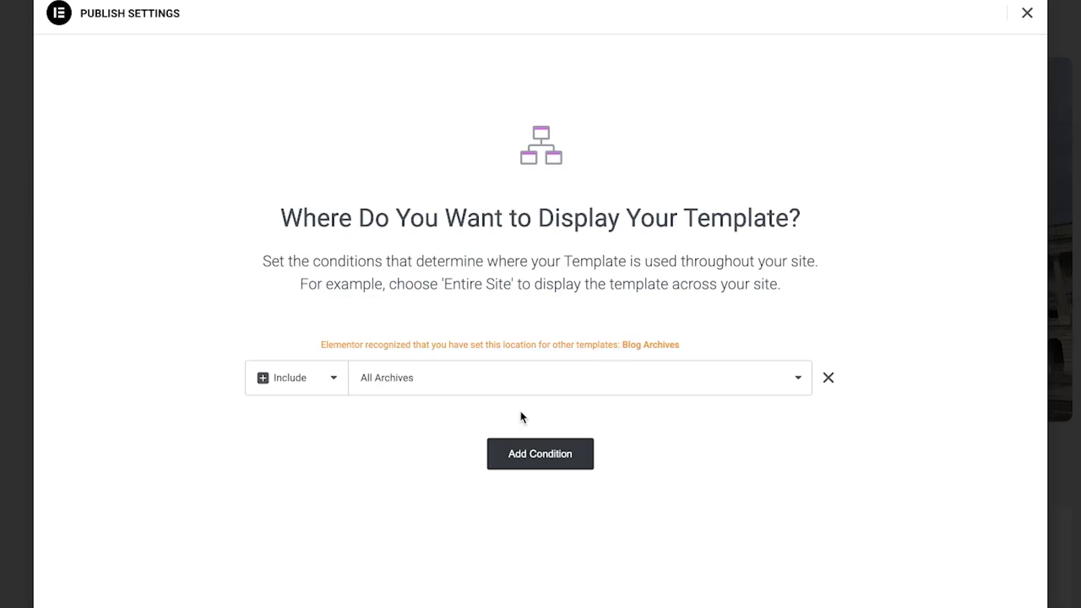
click(525, 392)
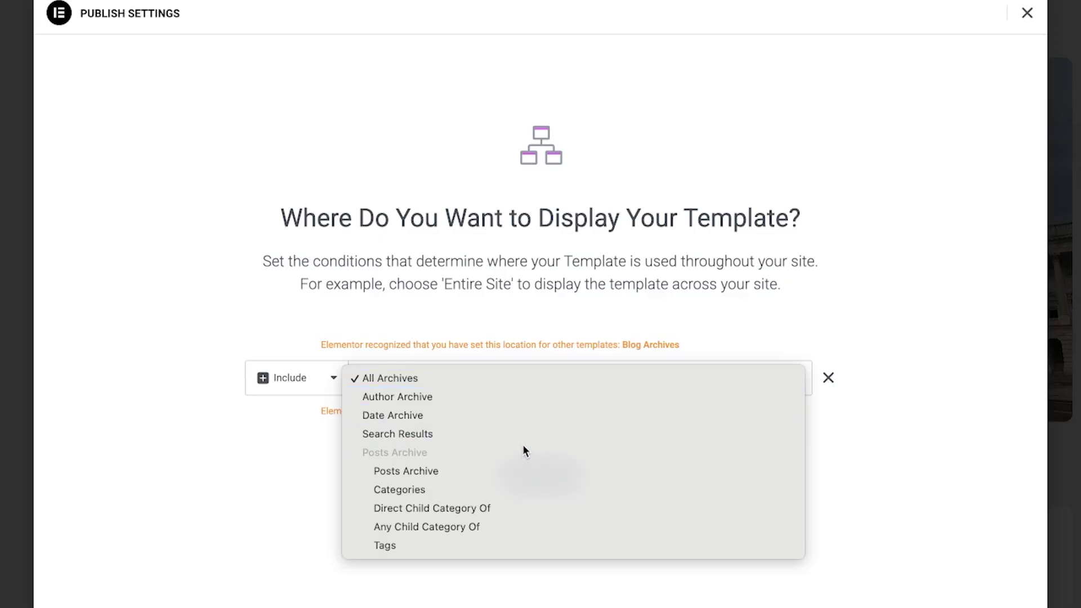
click(519, 489)
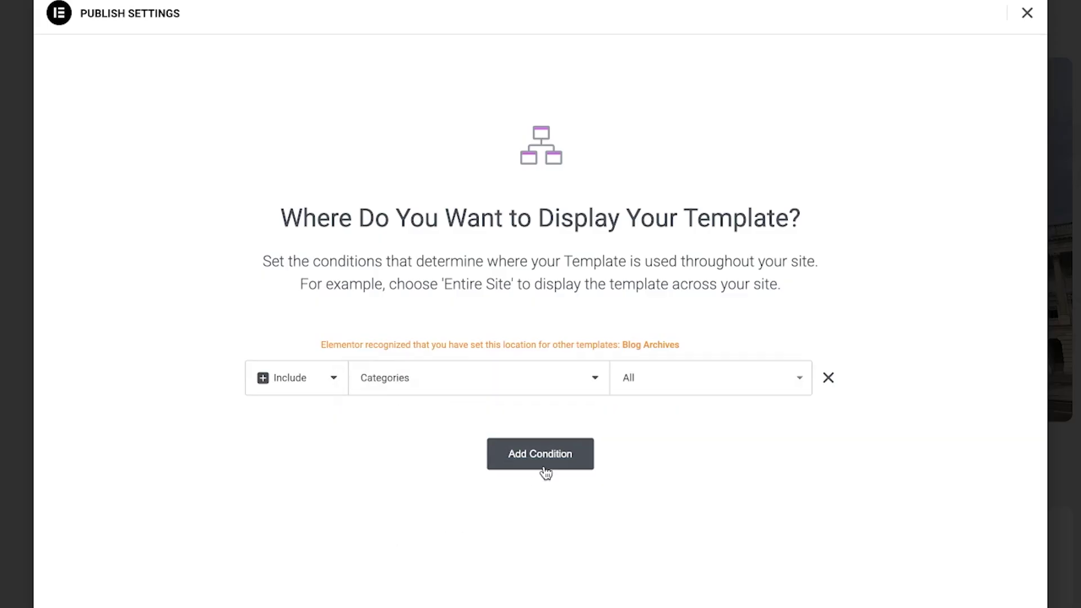
click(668, 377)
text(United S)
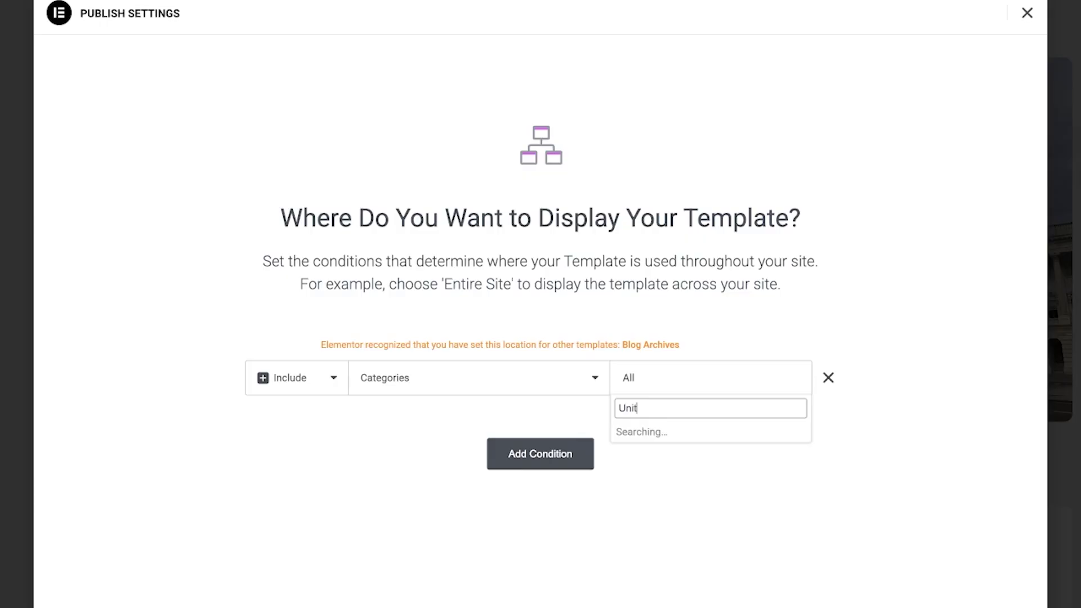
text(tates)
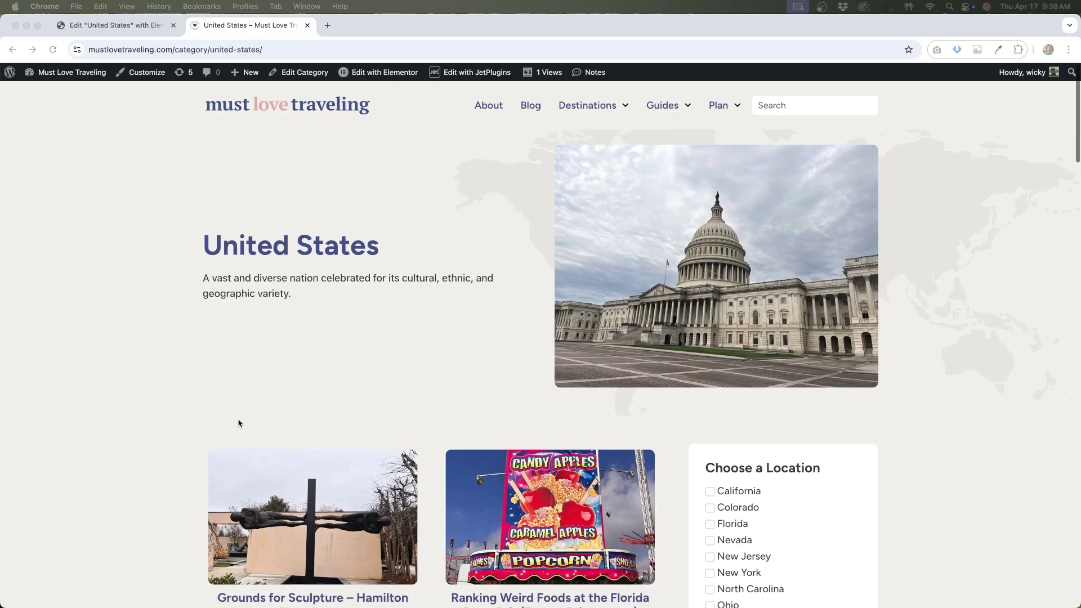
Review the post grid and location filter on the live United States category page
scroll(237, 422, down, 5)
scroll(238, 423, down, 15)
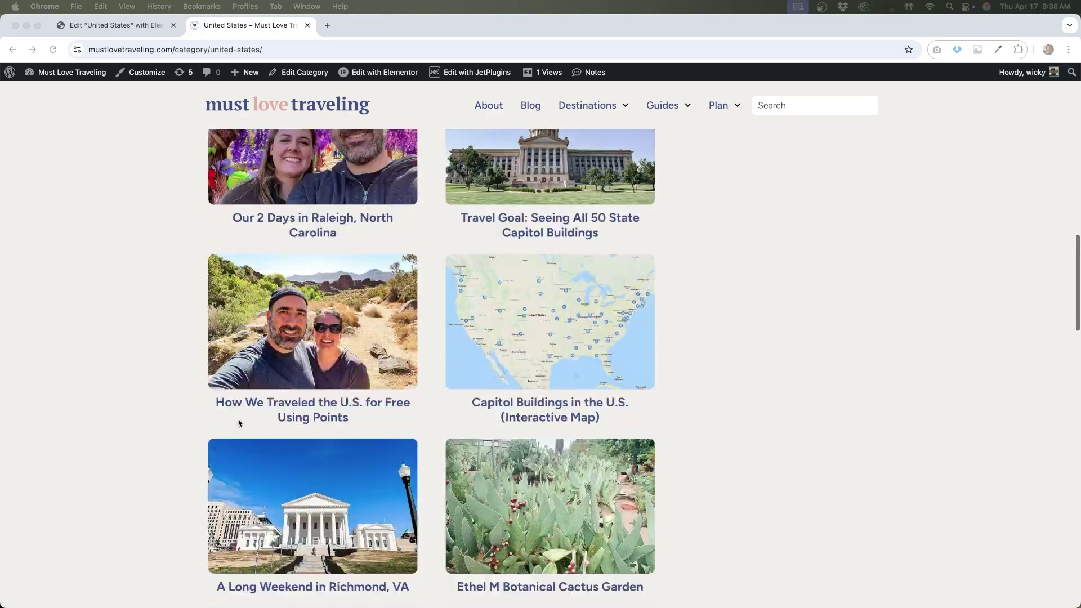
scroll(238, 423, down, 4)
scroll(619, 353, up, 15)
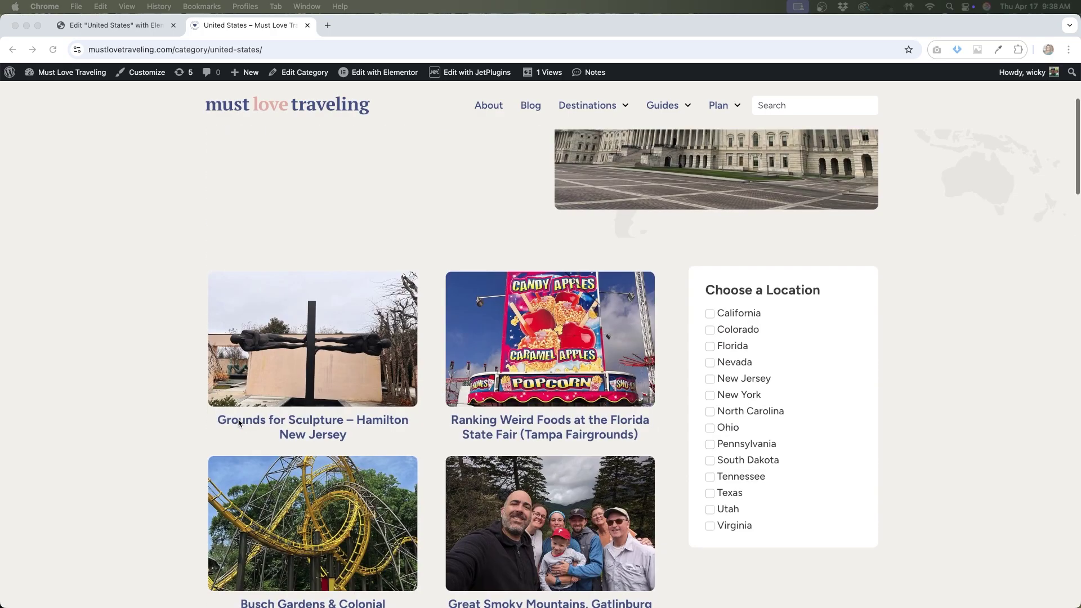
Test the location filter by selecting California and Colorado, then clear both selections
click(711, 317)
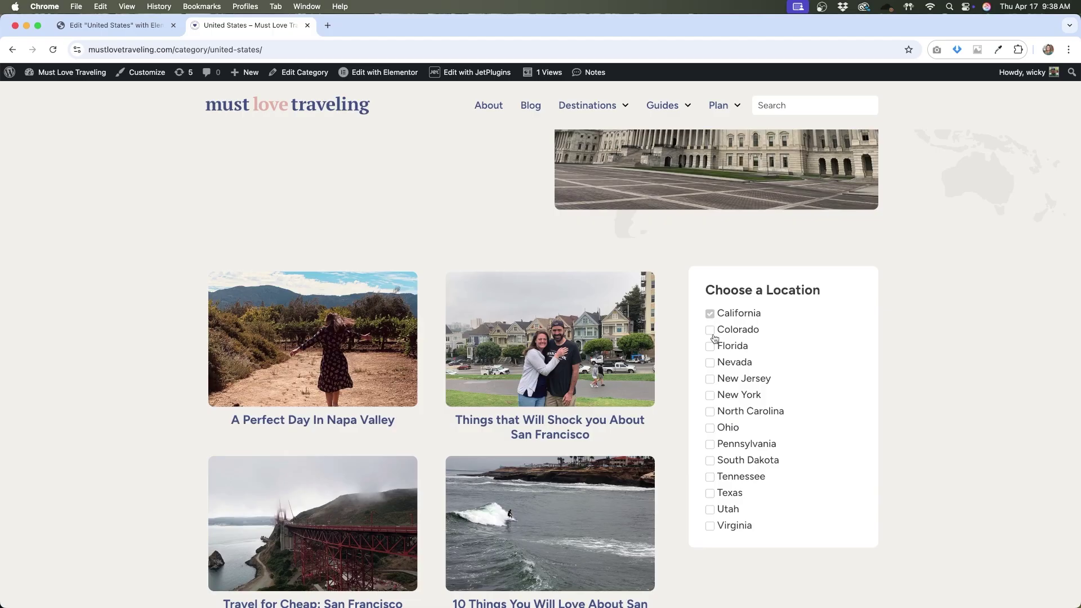
click(712, 332)
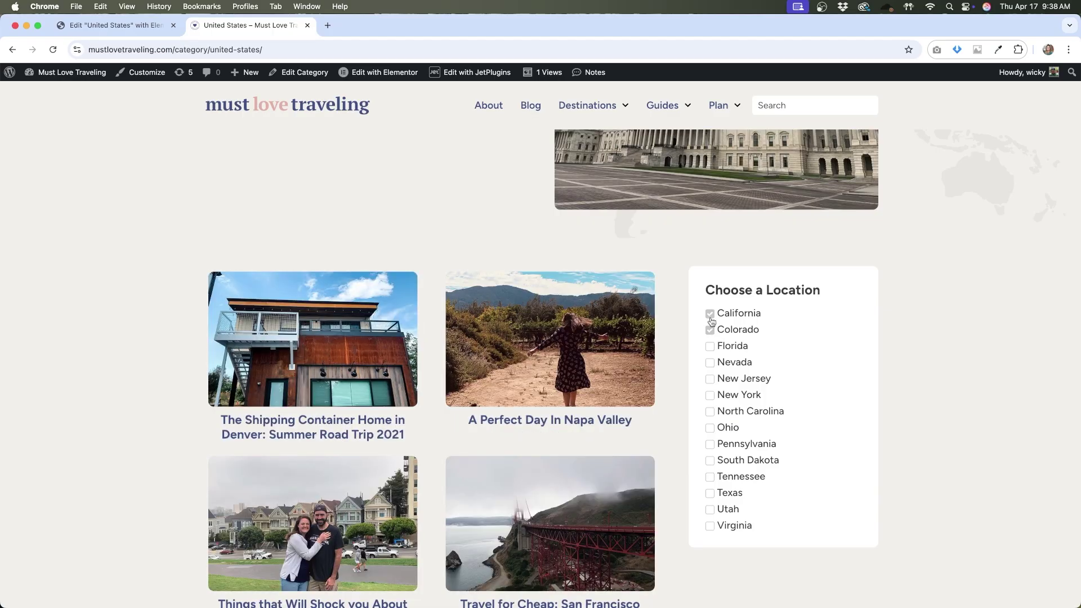
click(710, 316)
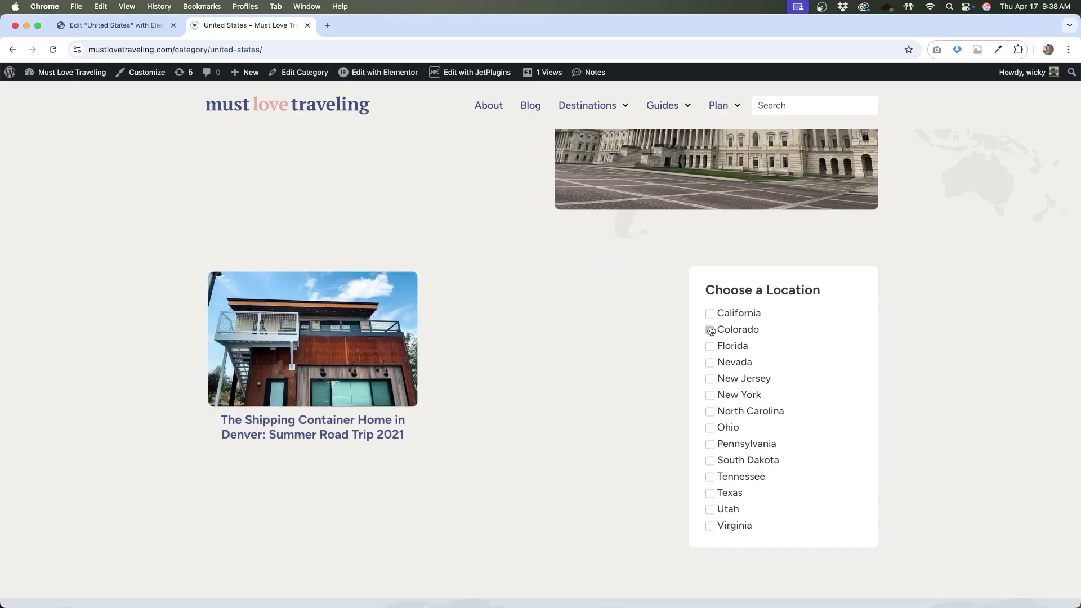
click(710, 331)
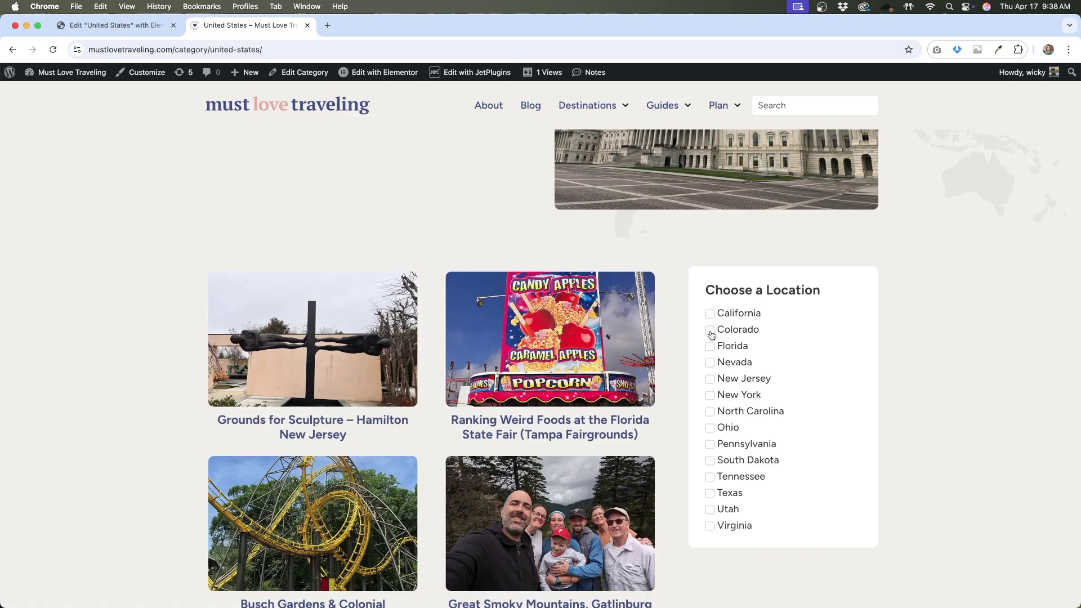
Open the Europe destination archive and test its location filter by turning France on and off
mouse_move(591, 106)
click(584, 179)
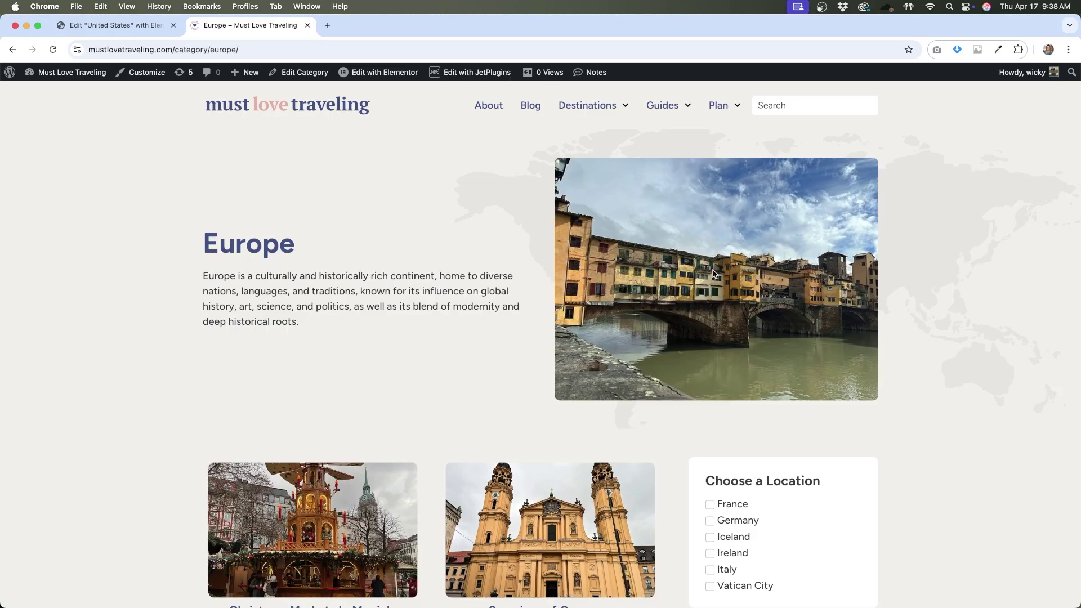
scroll(793, 340, down, 4)
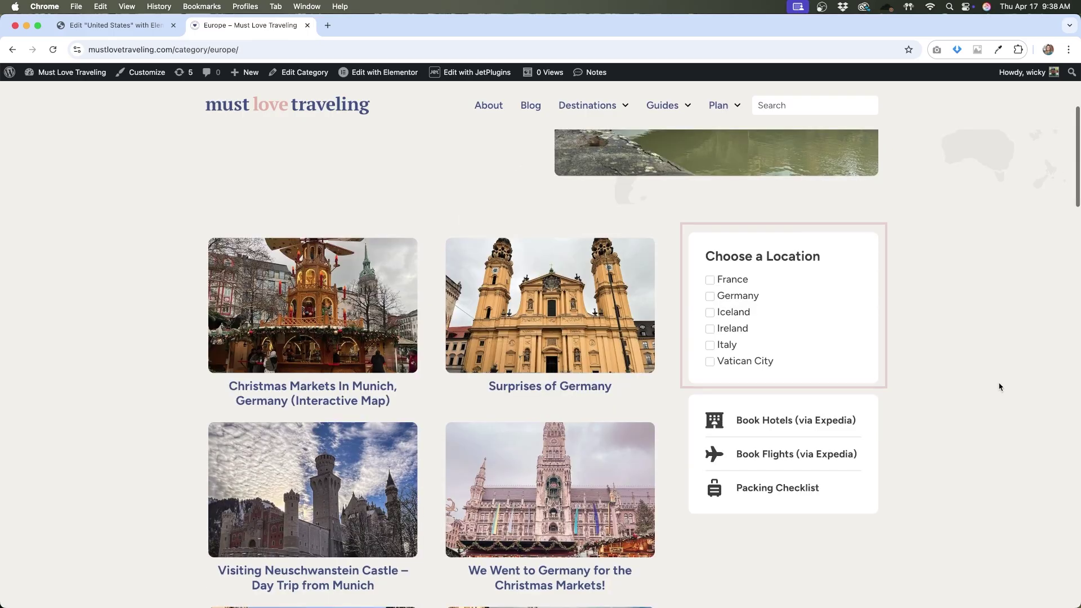
click(710, 281)
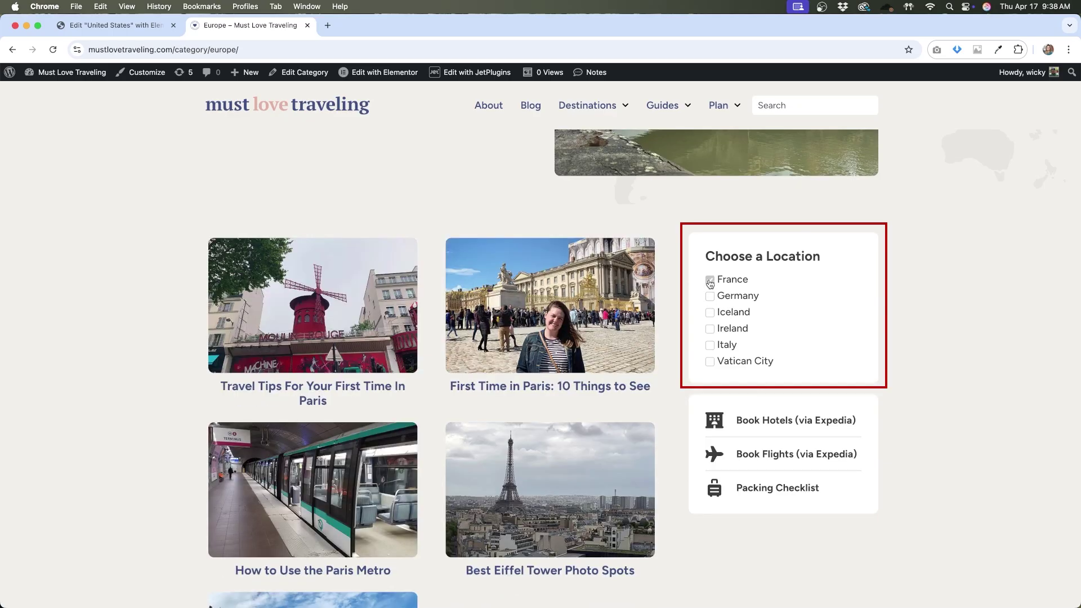
click(710, 281)
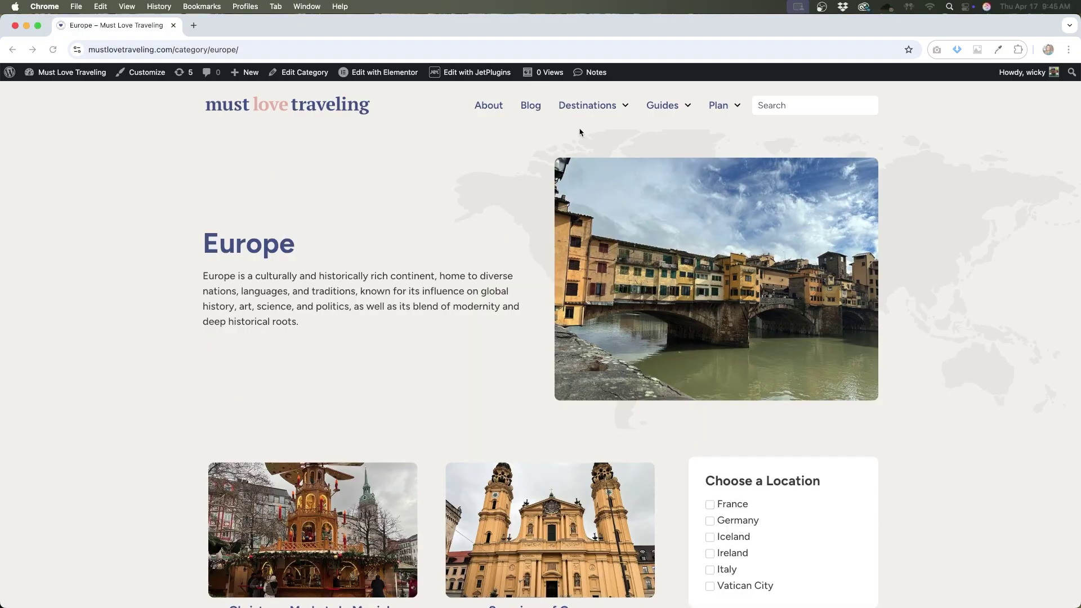
View the Asia, Canada and United Kingdom destination archives in turn
mouse_move(591, 110)
click(583, 130)
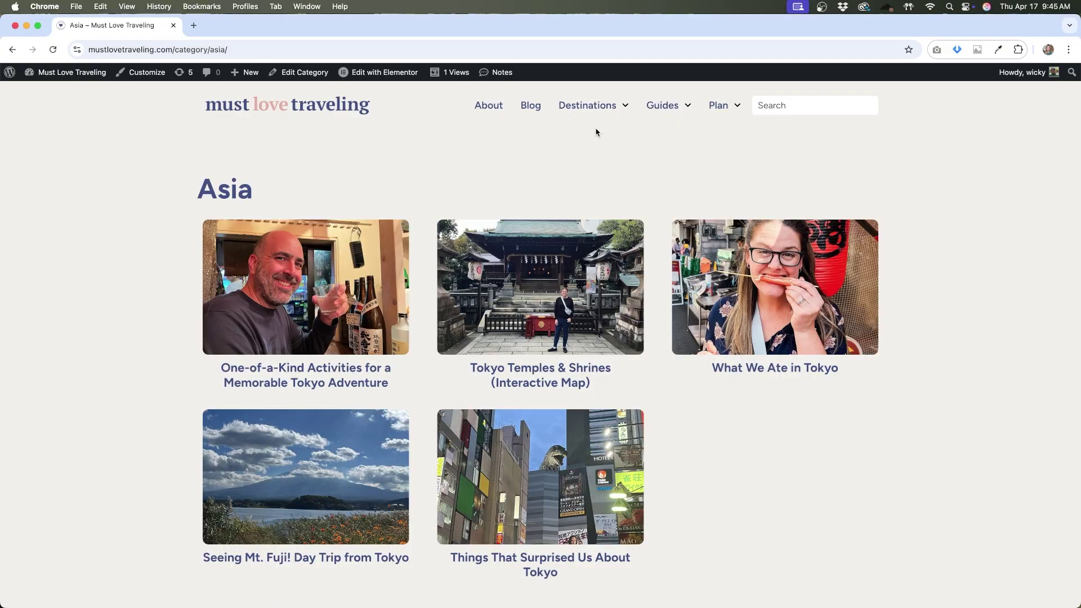
click(588, 152)
mouse_move(606, 109)
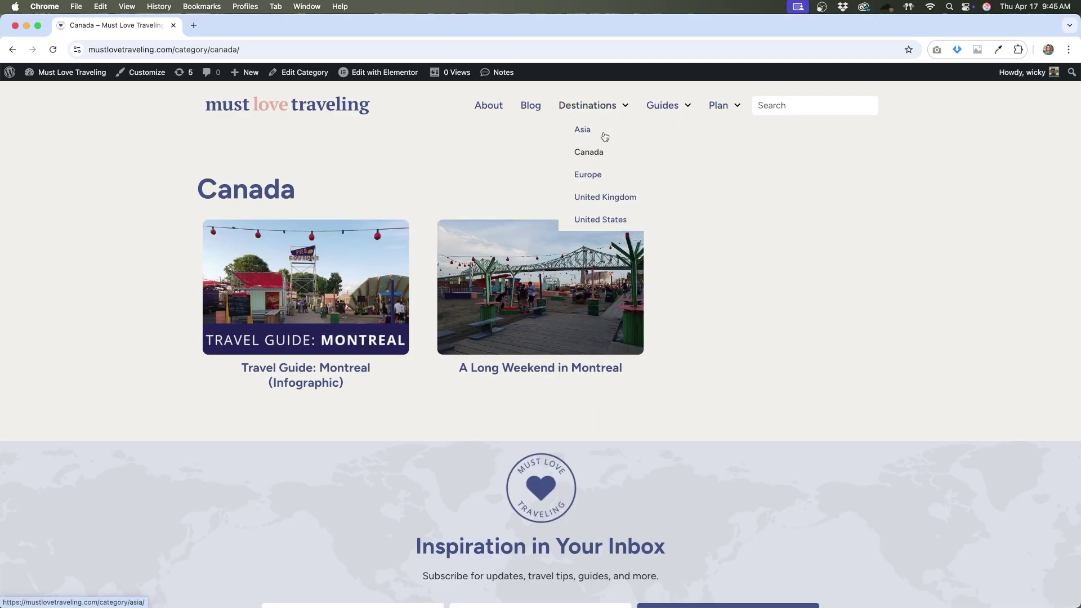
click(610, 197)
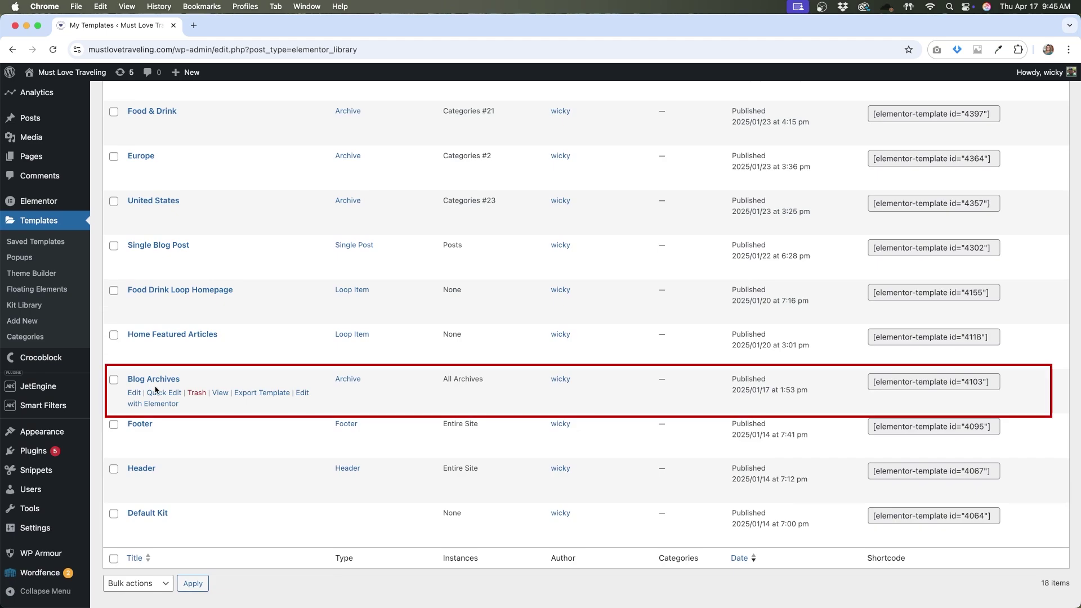
Open the Blog Archives template in Elementor and bring up the settings of its Loop Grid
click(158, 404)
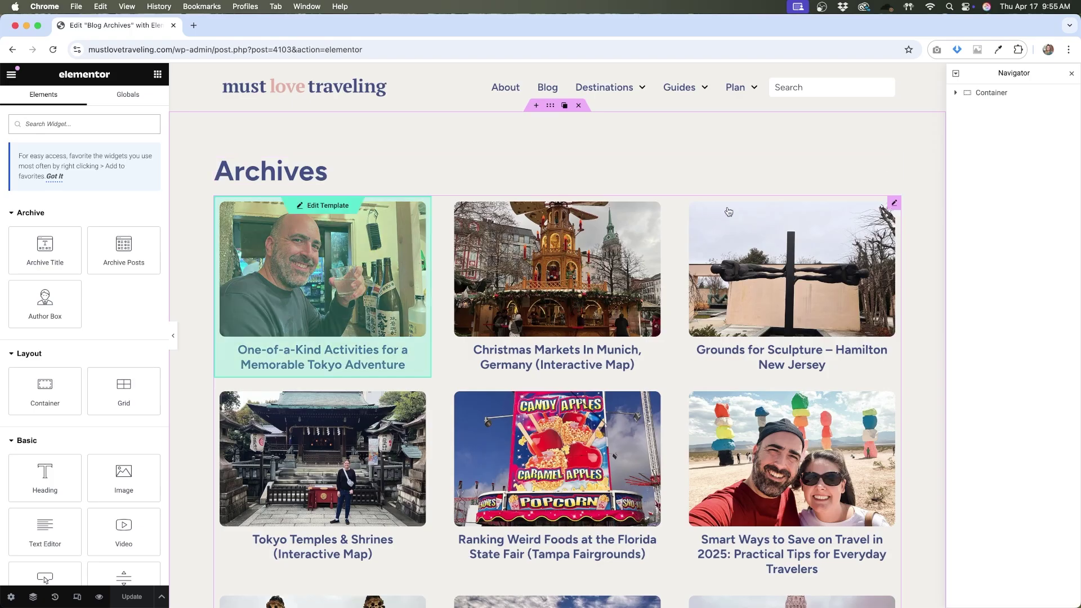
click(895, 203)
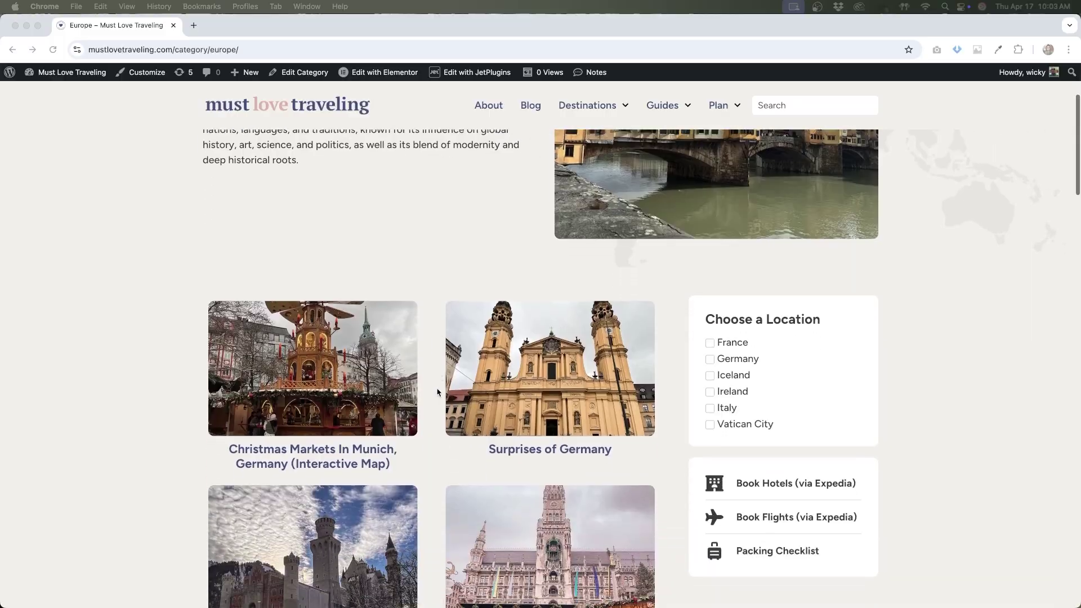
Review the Europe category page's post grid, location filter and booking links, returning to its heading
scroll(438, 389, down, 5)
scroll(437, 393, down, 1)
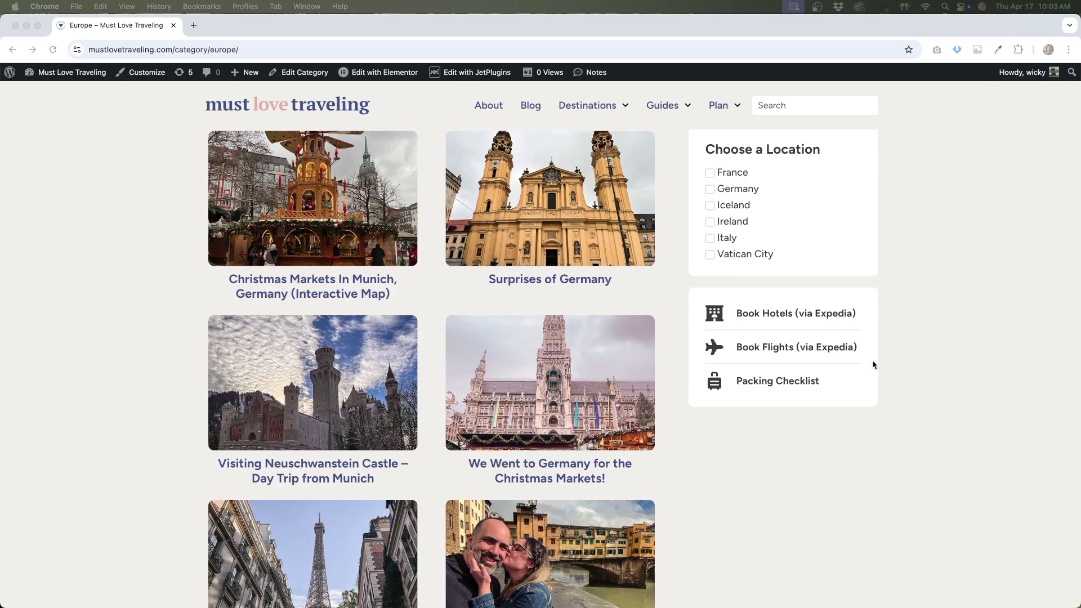
scroll(873, 364, up, 6)
scroll(873, 365, down, 1)
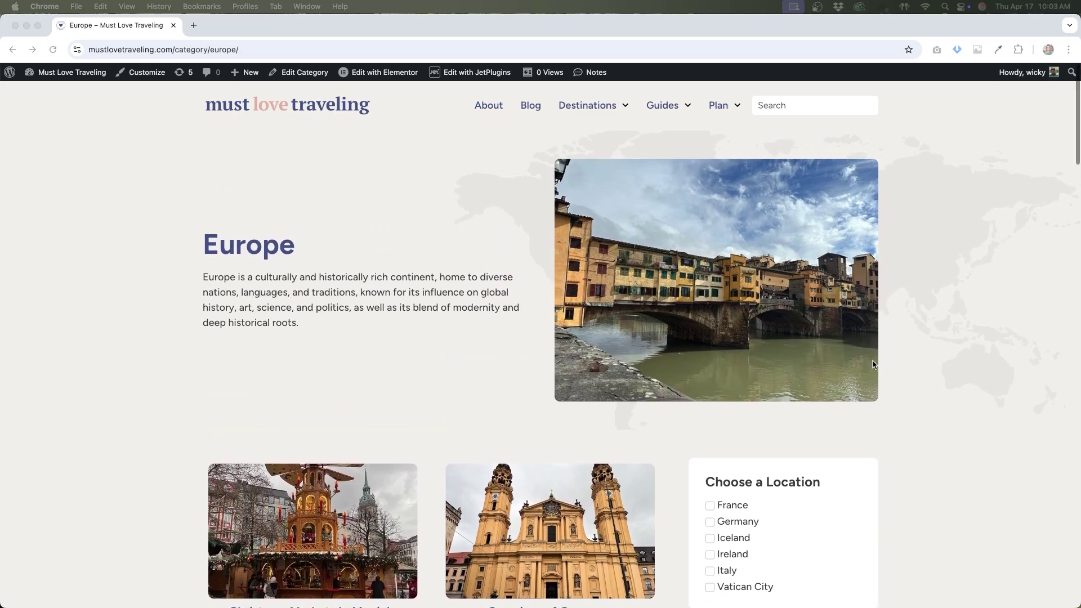